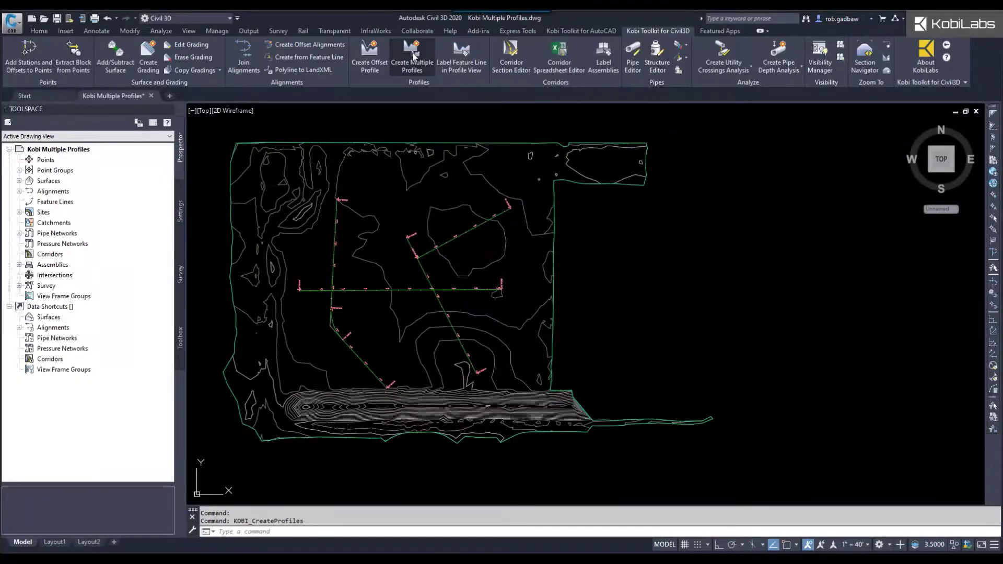
Launch Create Multiple Profiles and add an XG row to the sampled surfaces
{"action": "left_click", "coordinate": [463, 68]}
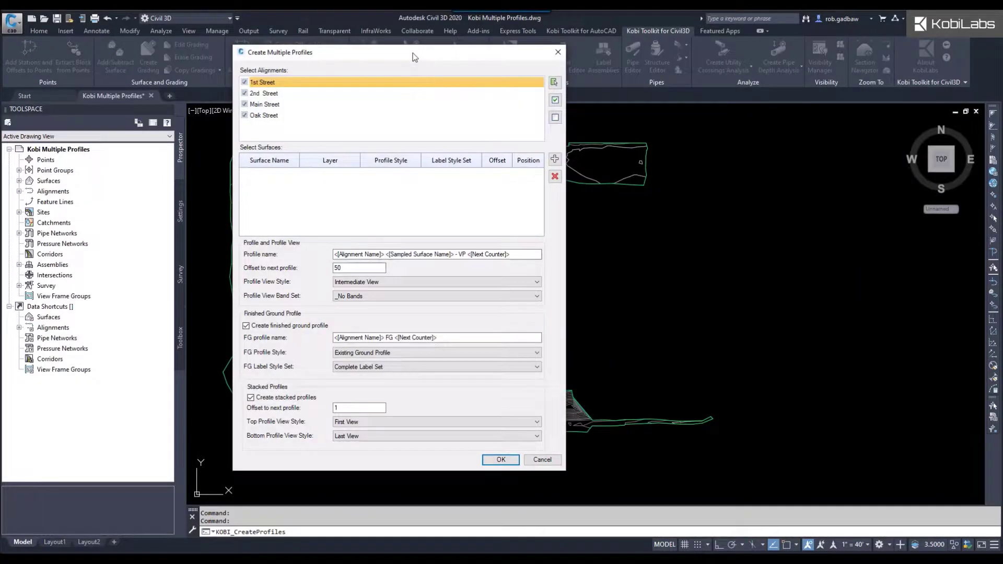
{"action": "left_click_drag", "start_coordinate": [404, 54], "coordinate": [411, 54]}
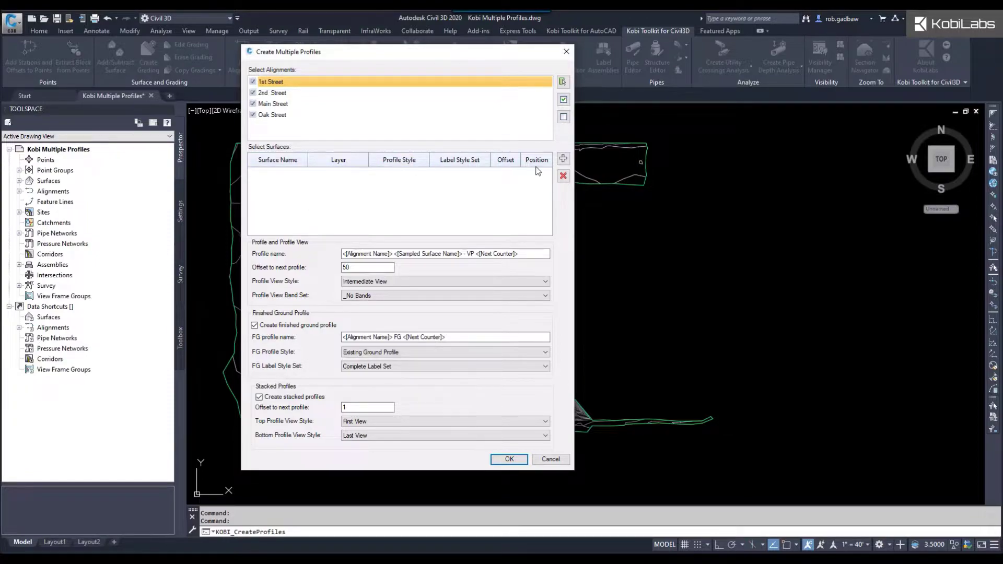
{"action": "left_click", "coordinate": [564, 159]}
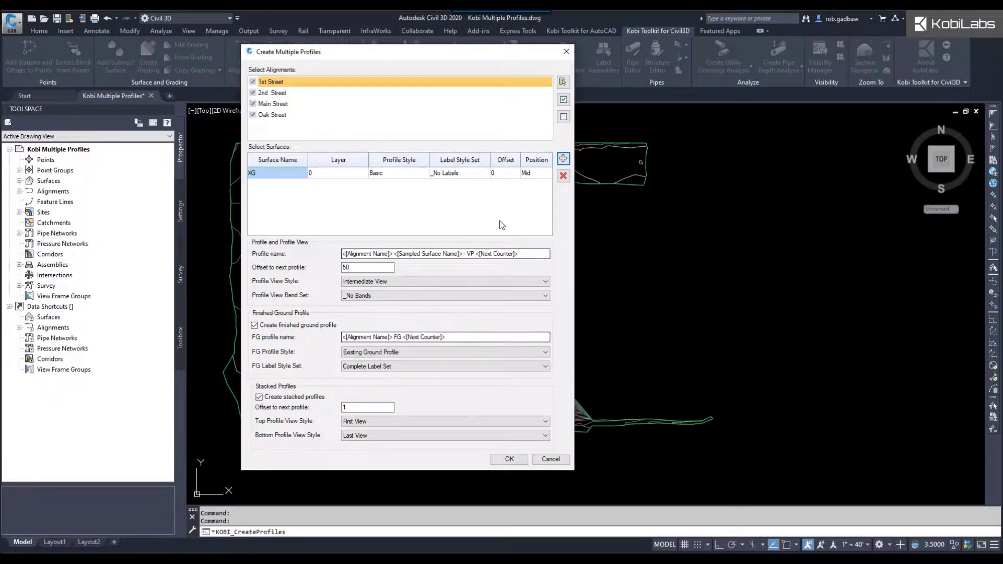
Add two more XG surface rows to the sampled surfaces list
{"action": "left_click", "coordinate": [563, 160]}
{"action": "left_click", "coordinate": [563, 159]}
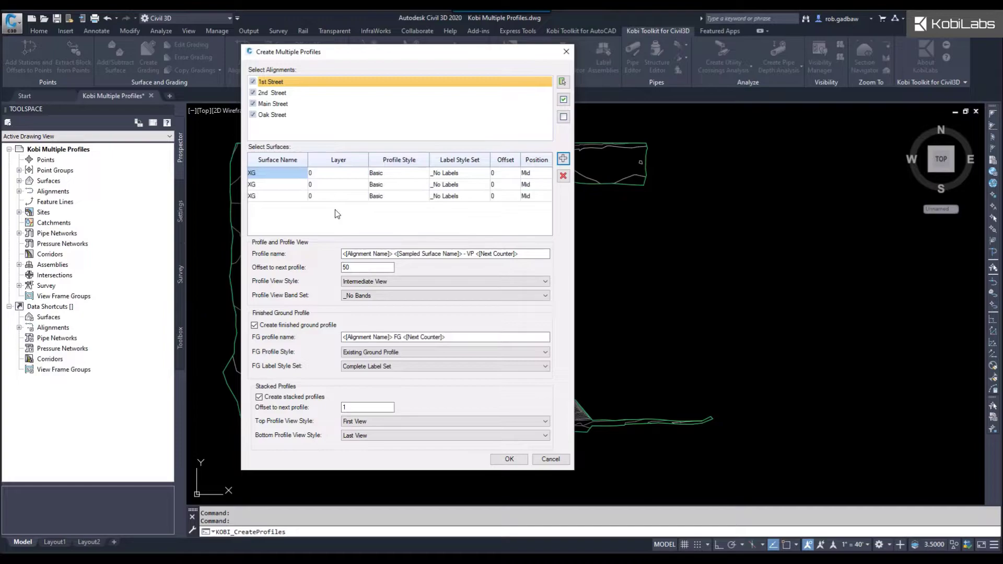
Style XG rows one to three as Left Sample Profile, Existing Ground Profile and Right Sample Profile
{"action": "left_click", "coordinate": [419, 174]}
{"action": "left_click", "coordinate": [424, 174]}
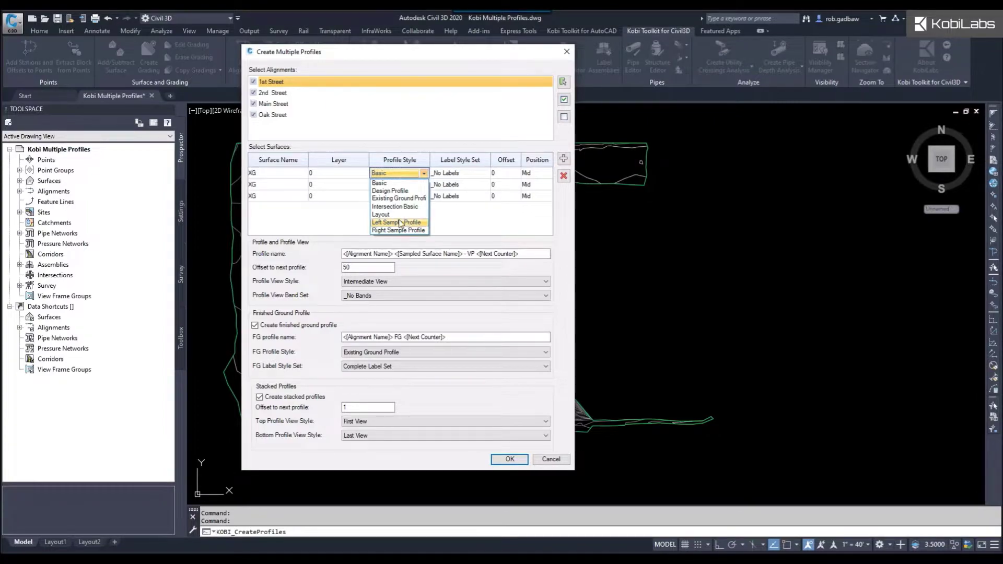
{"action": "left_click", "coordinate": [398, 223]}
{"action": "left_click", "coordinate": [416, 185]}
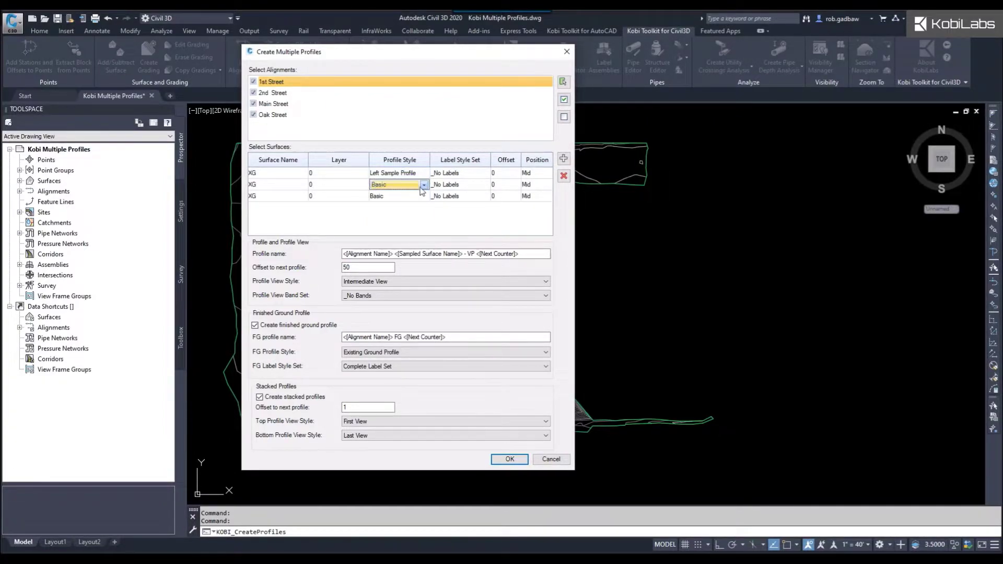
{"action": "left_click", "coordinate": [424, 185]}
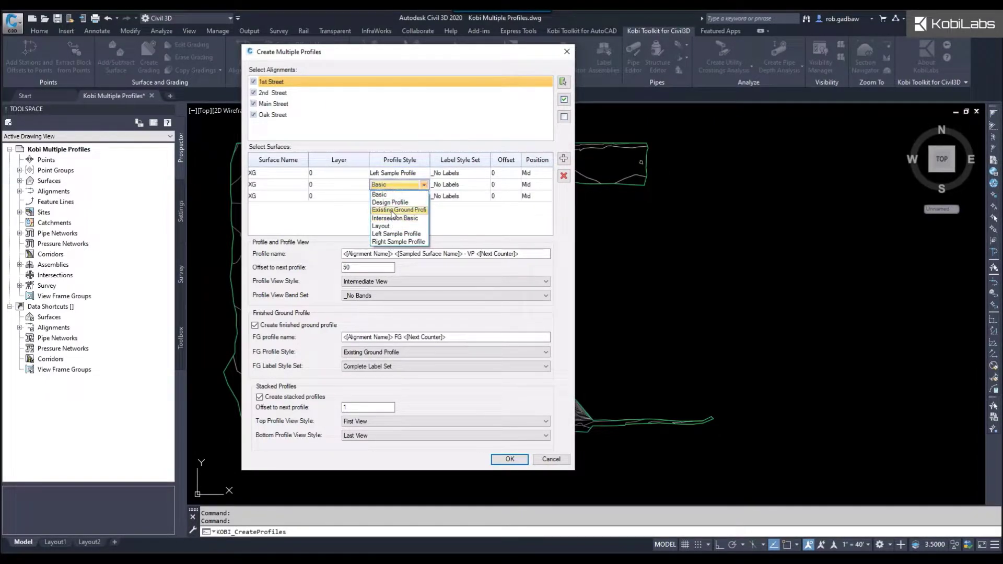
{"action": "left_click", "coordinate": [393, 211]}
{"action": "left_click", "coordinate": [424, 198]}
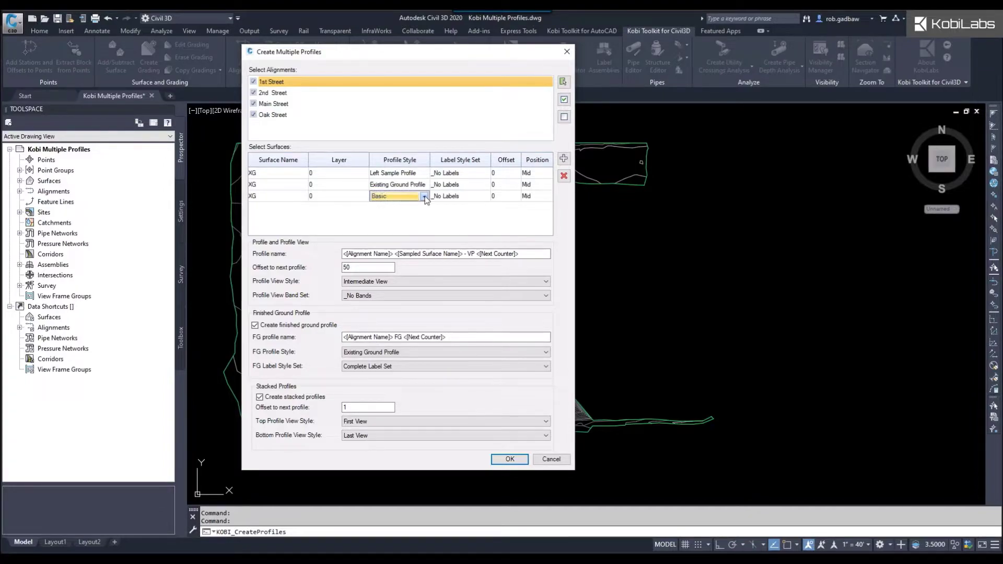
{"action": "left_click", "coordinate": [424, 197]}
{"action": "left_click", "coordinate": [406, 257]}
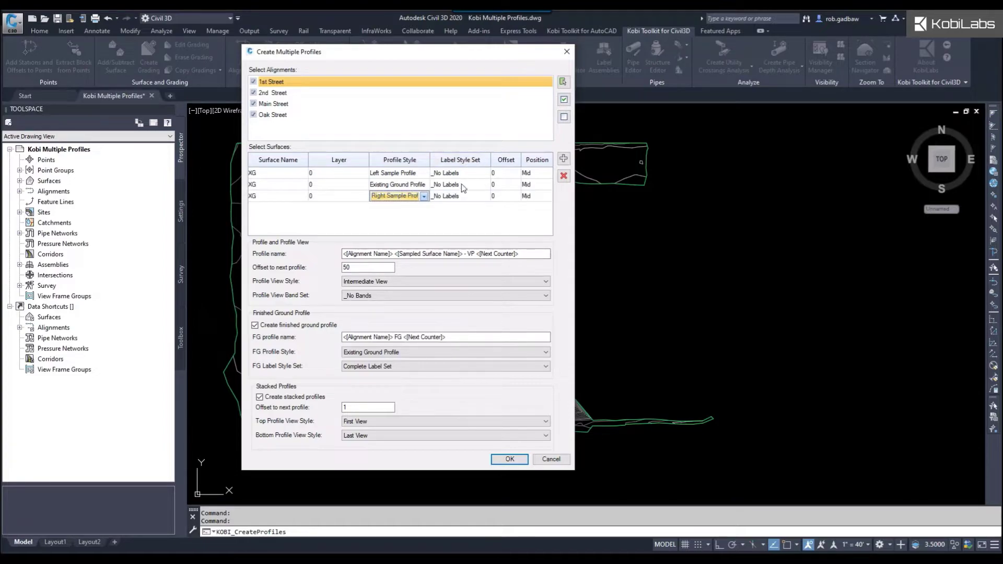
Enter offsets -10, 0 and 10 for the three XG rows
{"action": "left_click", "coordinate": [504, 173]}
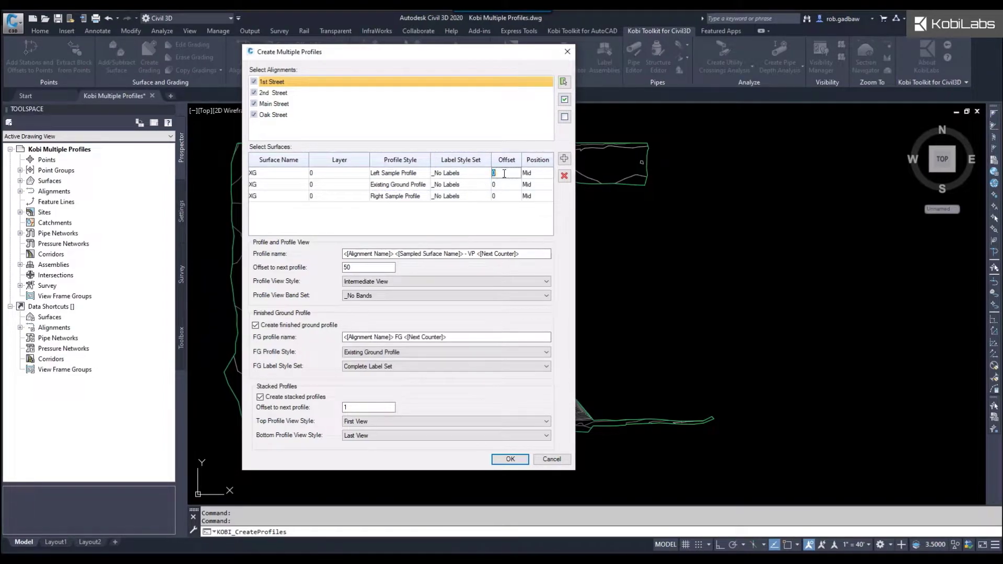
{"action": "type", "text": "-10"}
{"action": "left_click", "coordinate": [504, 185]}
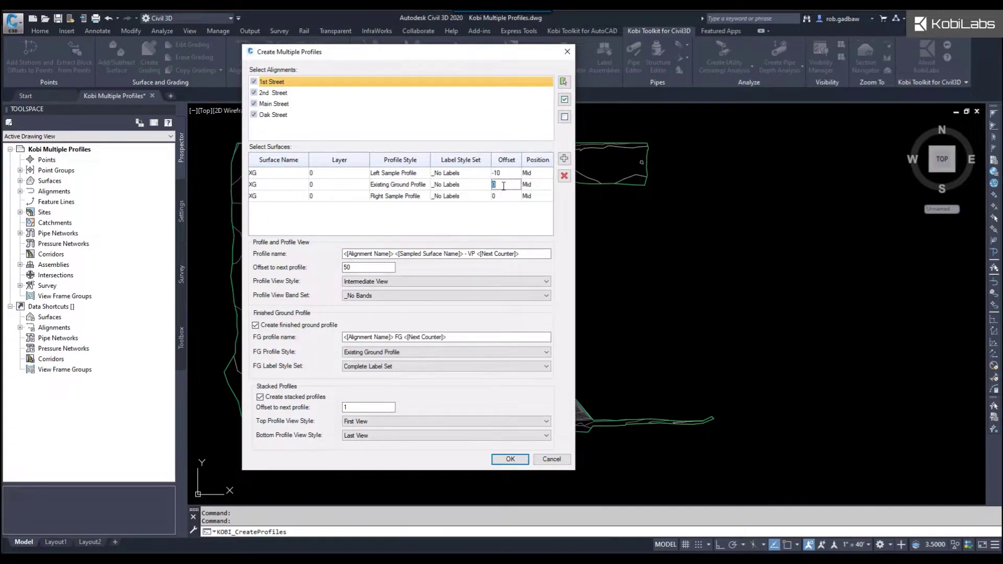
{"action": "left_click", "coordinate": [507, 197]}
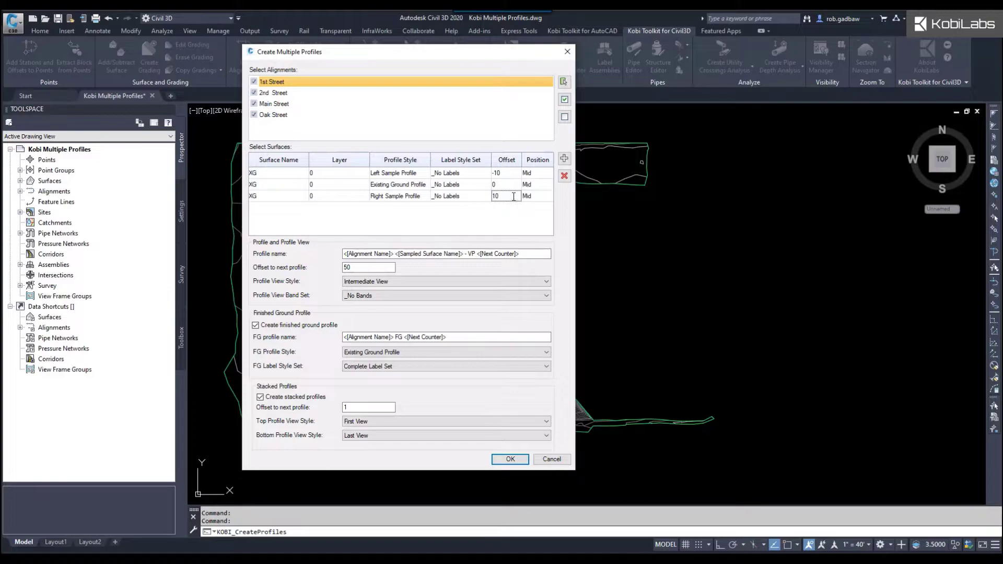
Set the first XG row's position to Top and the third row's to Bottom
{"action": "left_click", "coordinate": [536, 173]}
{"action": "left_click", "coordinate": [548, 174]}
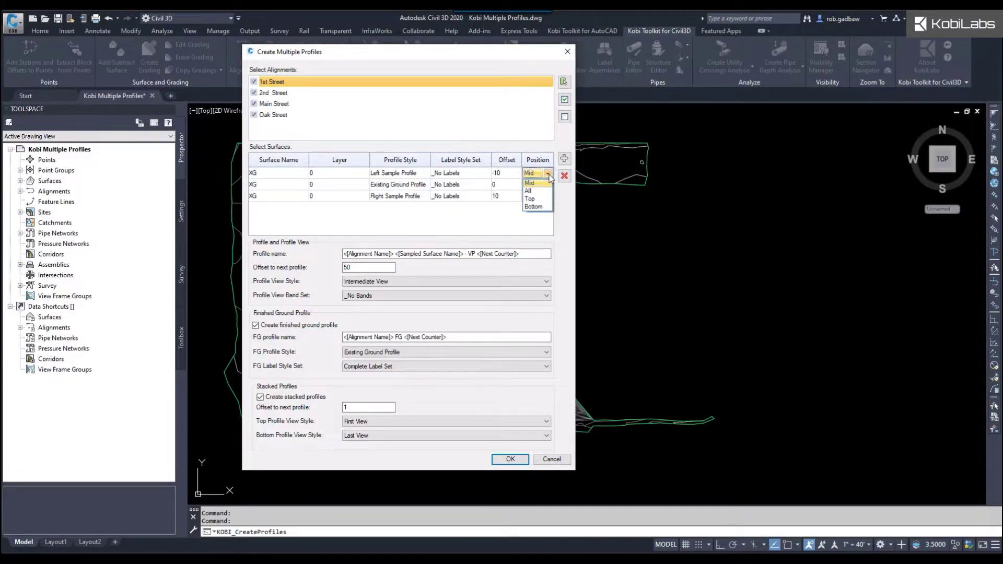
{"action": "left_click", "coordinate": [533, 199]}
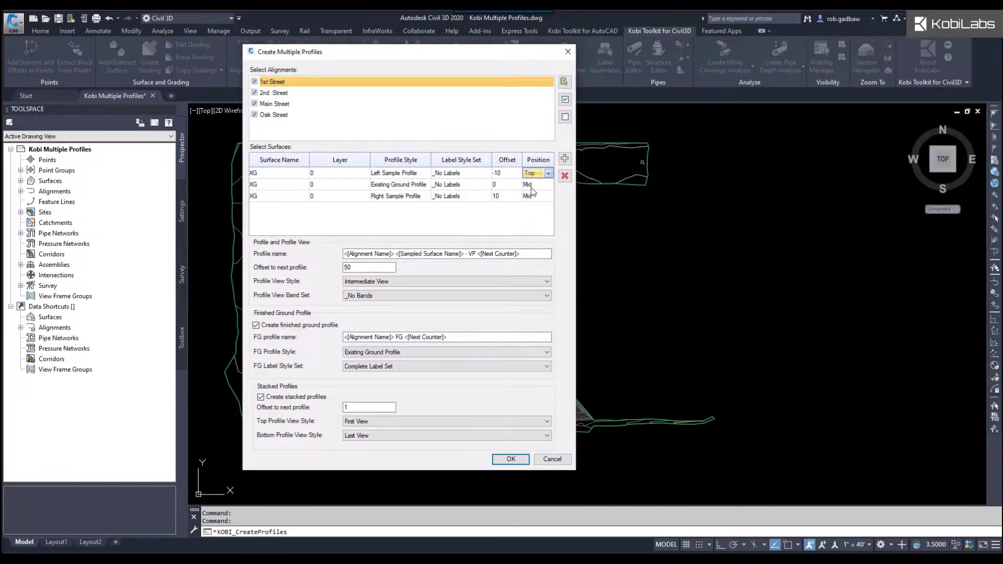
{"action": "left_click", "coordinate": [538, 197]}
{"action": "left_click", "coordinate": [548, 196]}
{"action": "left_click", "coordinate": [539, 231]}
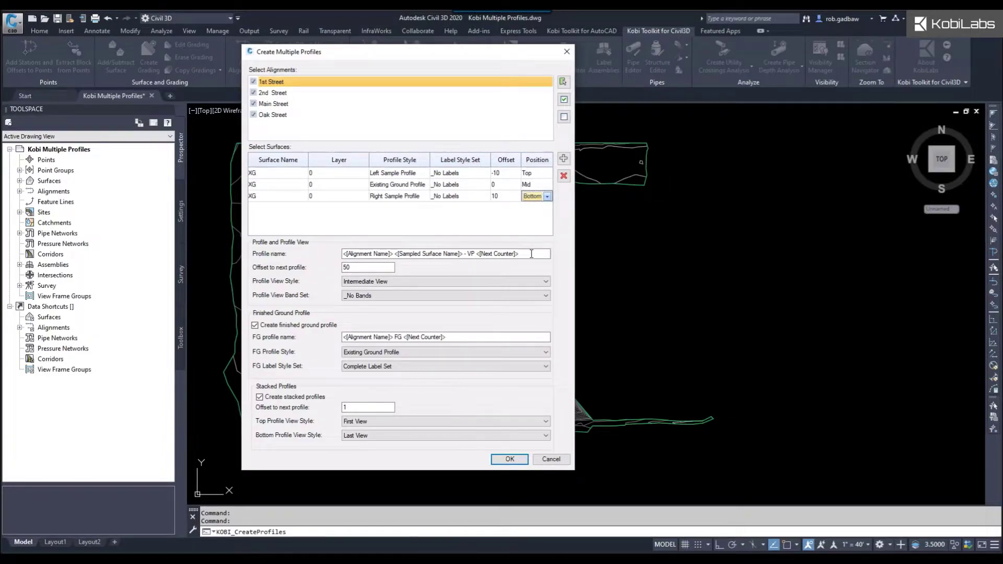
{"action": "left_click", "coordinate": [391, 255]}
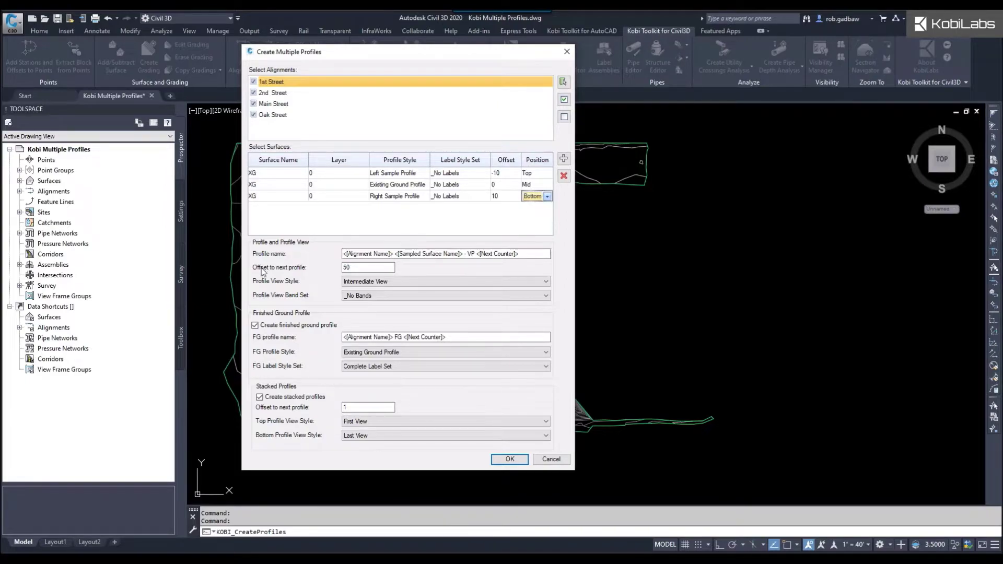
{"action": "double_click", "coordinate": [358, 267]}
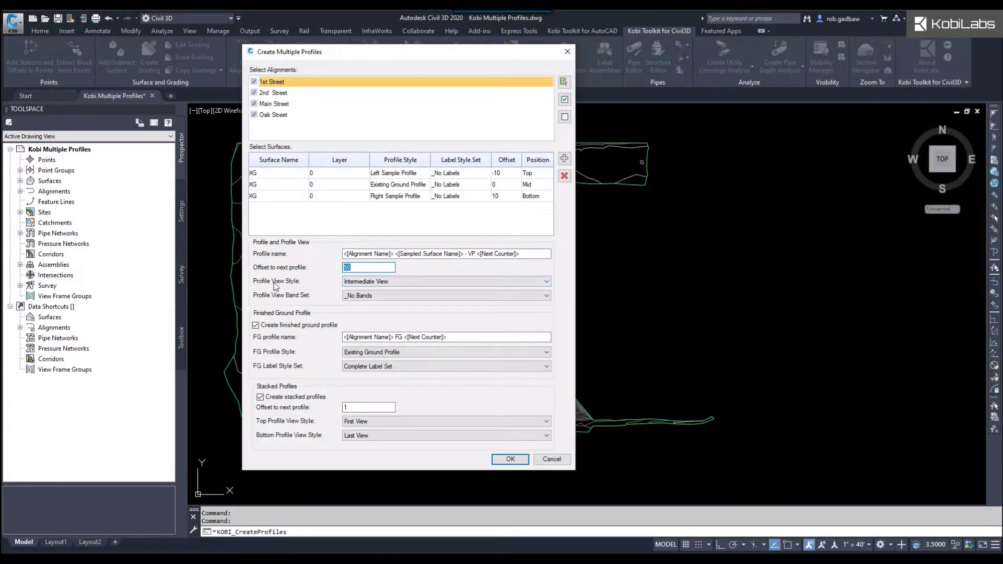
{"action": "left_click", "coordinate": [384, 283]}
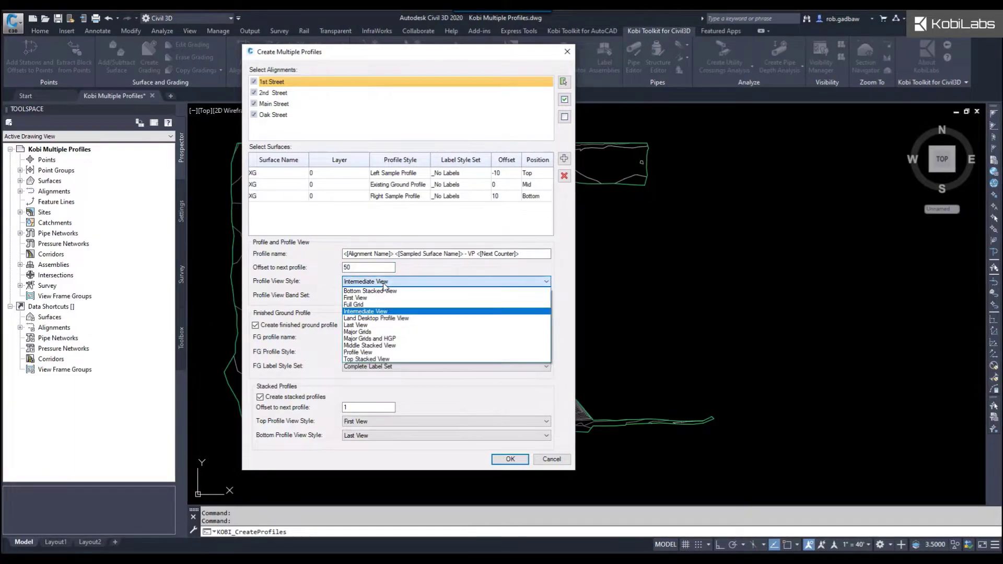
{"action": "left_click", "coordinate": [372, 312]}
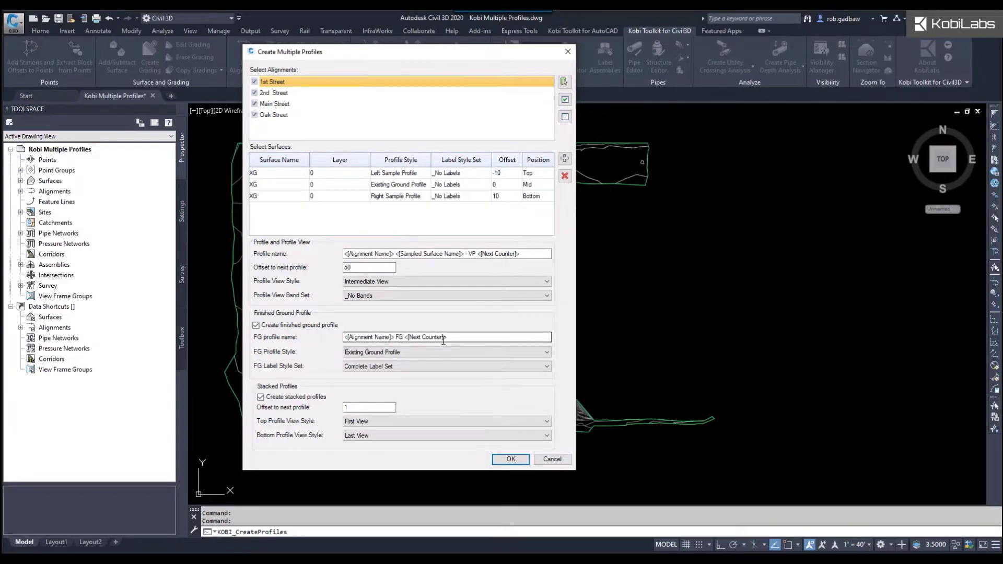
Drop Alignment Name from the FG profile name and use the Design Profile style
{"action": "left_click_drag", "start_coordinate": [396, 337], "coordinate": [345, 337]}
{"action": "key", "text": "BackSpace"}
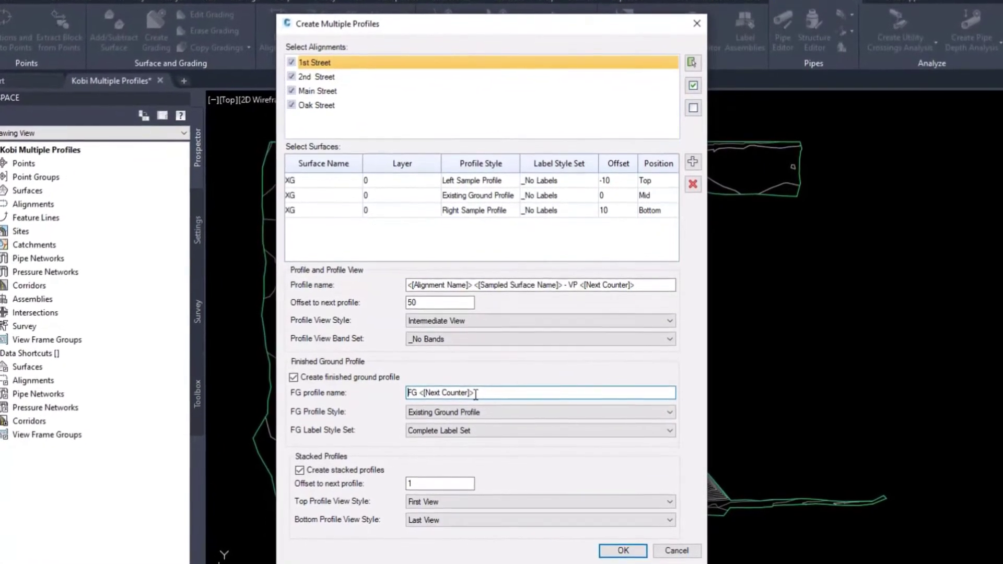
{"action": "left_click", "coordinate": [499, 408]}
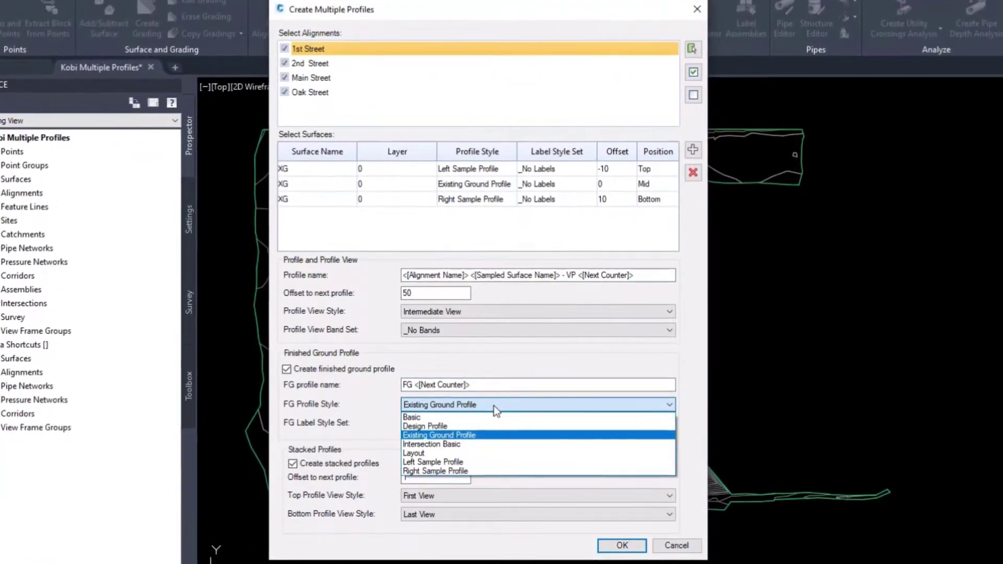
{"action": "left_click", "coordinate": [430, 421]}
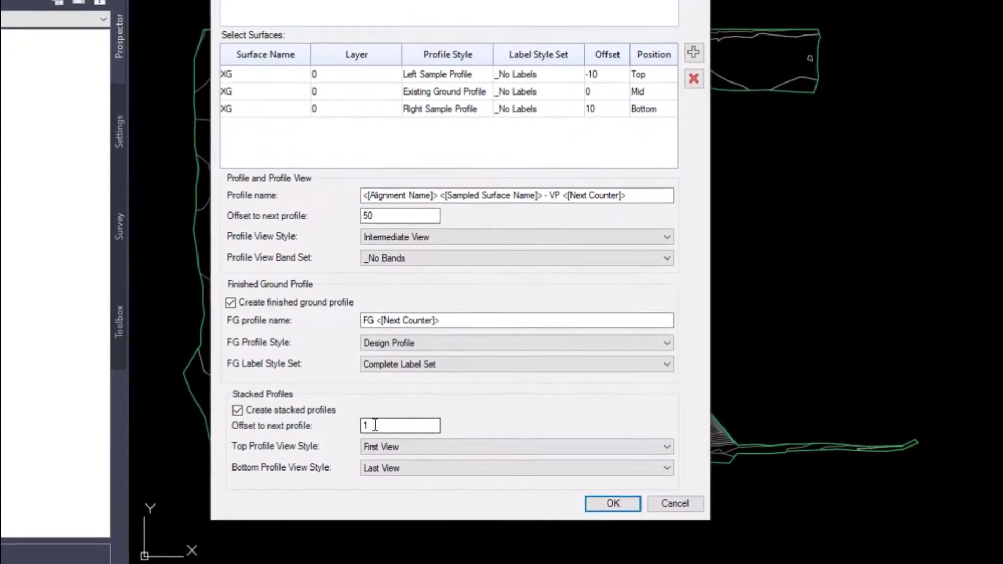
Keep the stacked profile offset at 1 and accept the multiple-profile settings
{"action": "double_click", "coordinate": [368, 428]}
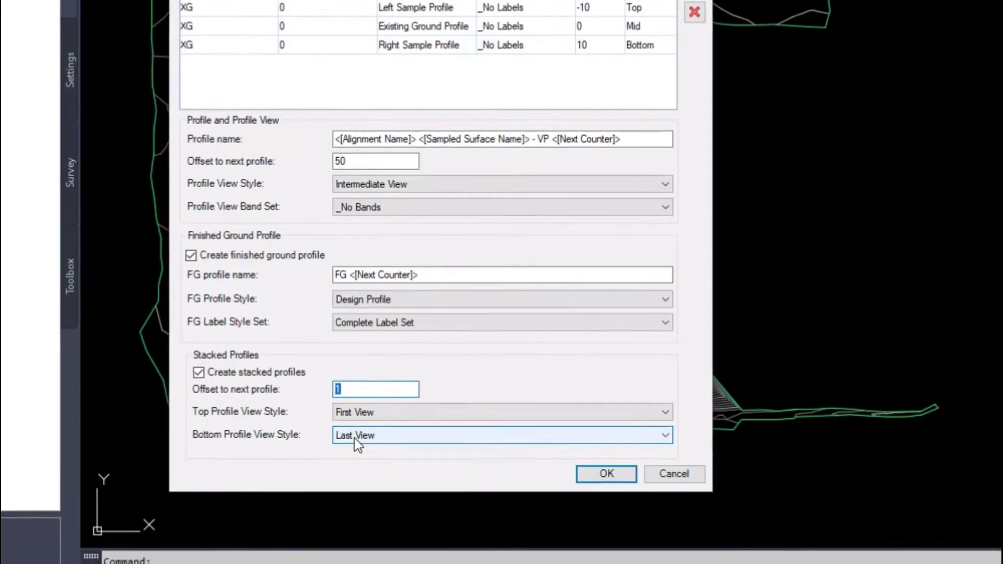
{"action": "left_click", "coordinate": [606, 474]}
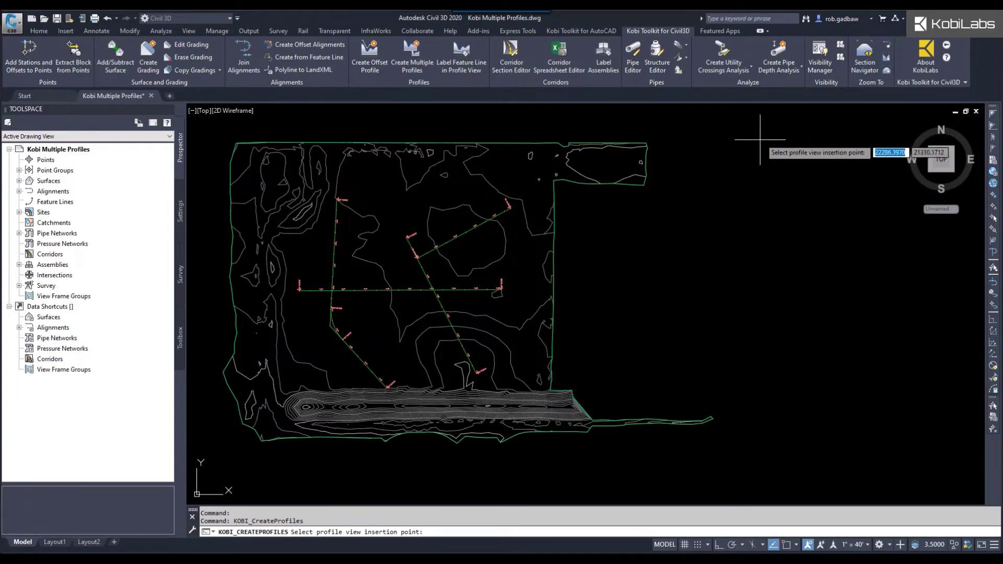
Insert the stacked profile views right of the site plan and zoom to 1st Street
{"action": "left_click", "coordinate": [782, 410]}
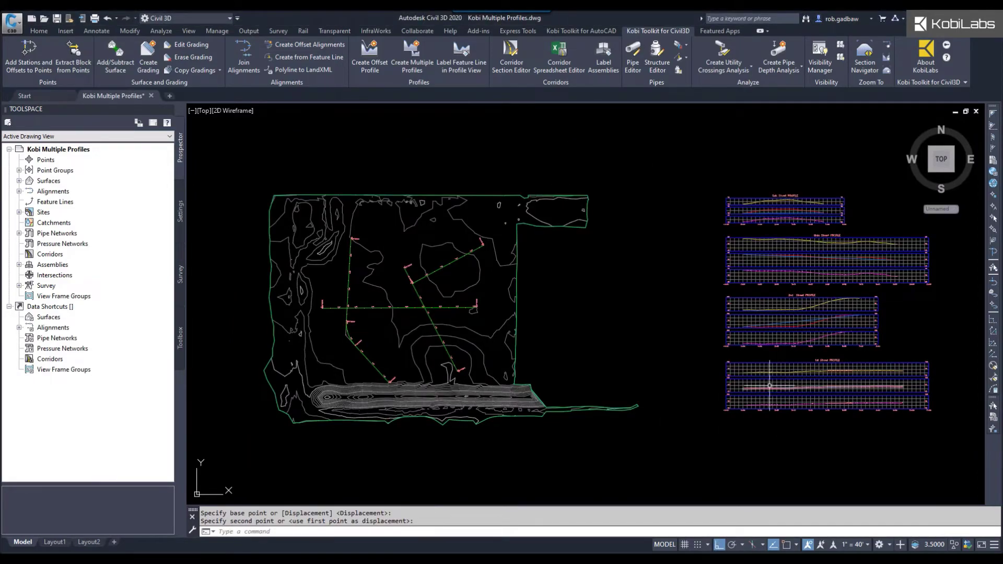
{"action": "scroll", "coordinate": [653, 361], "scroll_direction": "up", "scroll_amount": 3}
{"action": "scroll", "coordinate": [669, 366], "scroll_direction": "down", "scroll_amount": 1}
{"action": "scroll", "coordinate": [687, 368], "scroll_direction": "up", "scroll_amount": 3}
{"action": "scroll", "coordinate": [688, 368], "scroll_direction": "up", "scroll_amount": 2}
{"action": "middle_click_drag", "start_coordinate": [678, 372], "coordinate": [596, 368]}
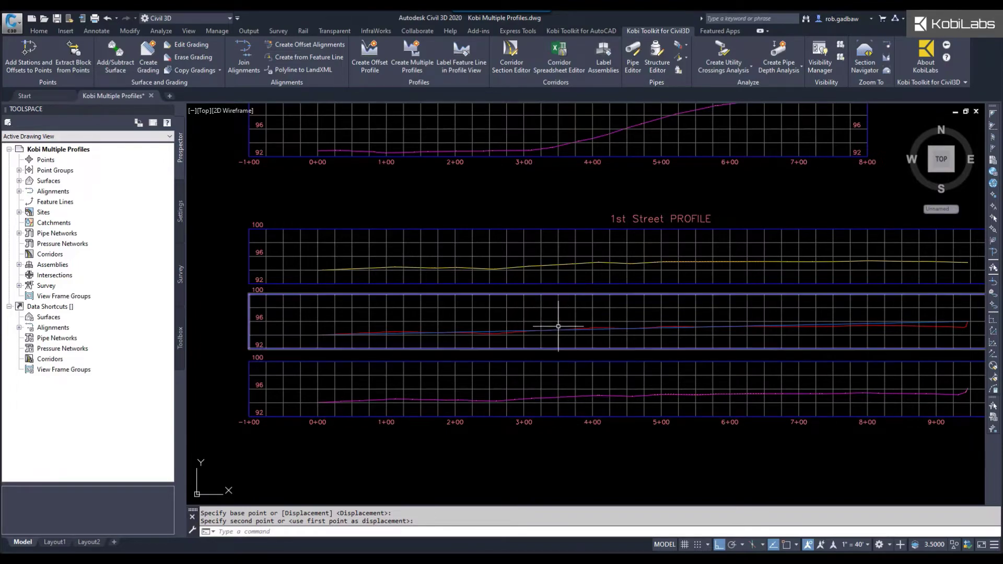
Pan and zoom to inspect the 2nd Street profile views
{"action": "scroll", "coordinate": [491, 334], "scroll_direction": "up", "scroll_amount": 5}
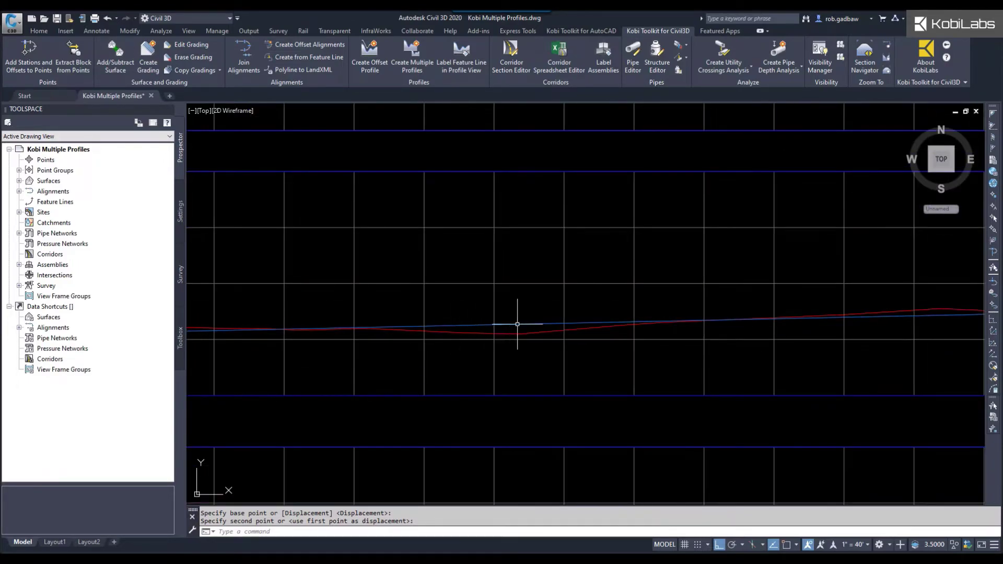
{"action": "scroll", "coordinate": [590, 323], "scroll_direction": "down", "scroll_amount": 5}
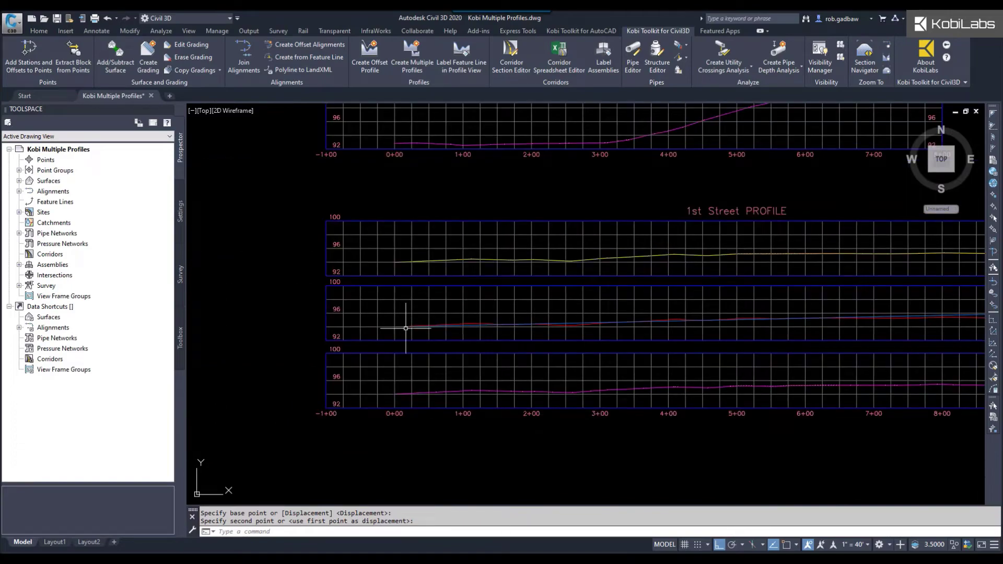
{"action": "scroll", "coordinate": [814, 314], "scroll_direction": "down", "scroll_amount": 2}
{"action": "scroll", "coordinate": [862, 318], "scroll_direction": "up", "scroll_amount": 6}
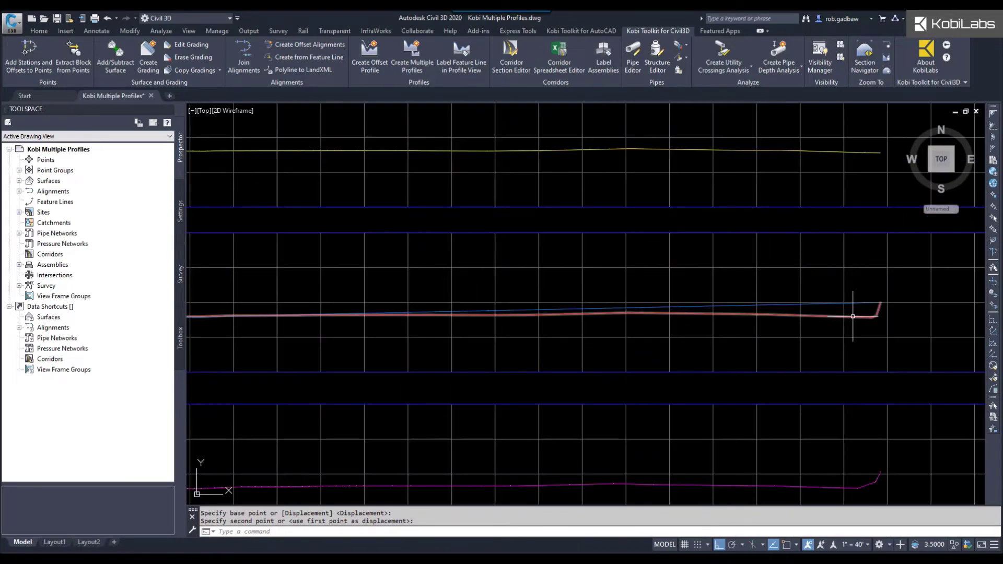
{"action": "scroll", "coordinate": [863, 318], "scroll_direction": "down", "scroll_amount": 2}
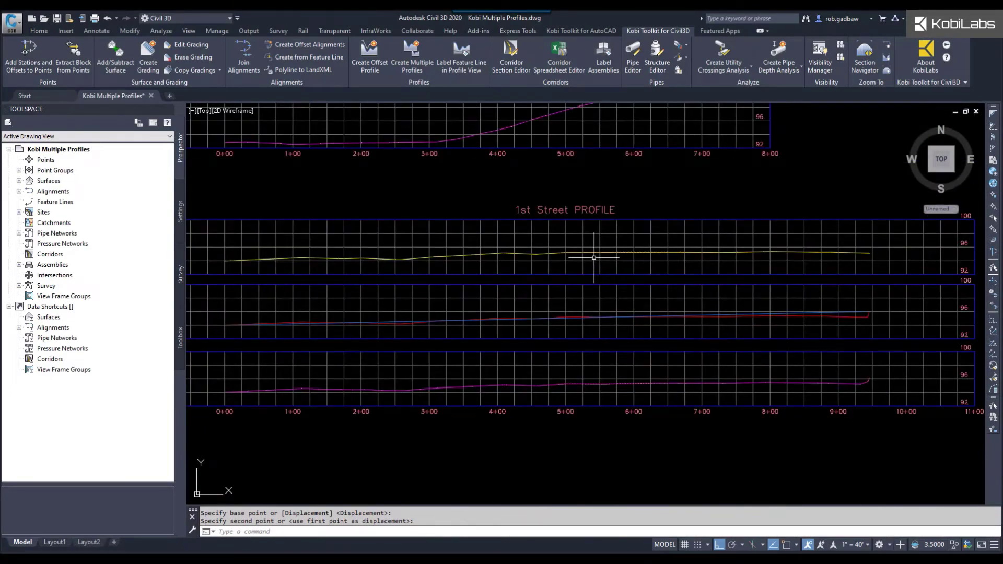
{"action": "middle_click_drag", "start_coordinate": [594, 258], "coordinate": [636, 407]}
{"action": "middle_click_drag", "start_coordinate": [589, 234], "coordinate": [592, 324]}
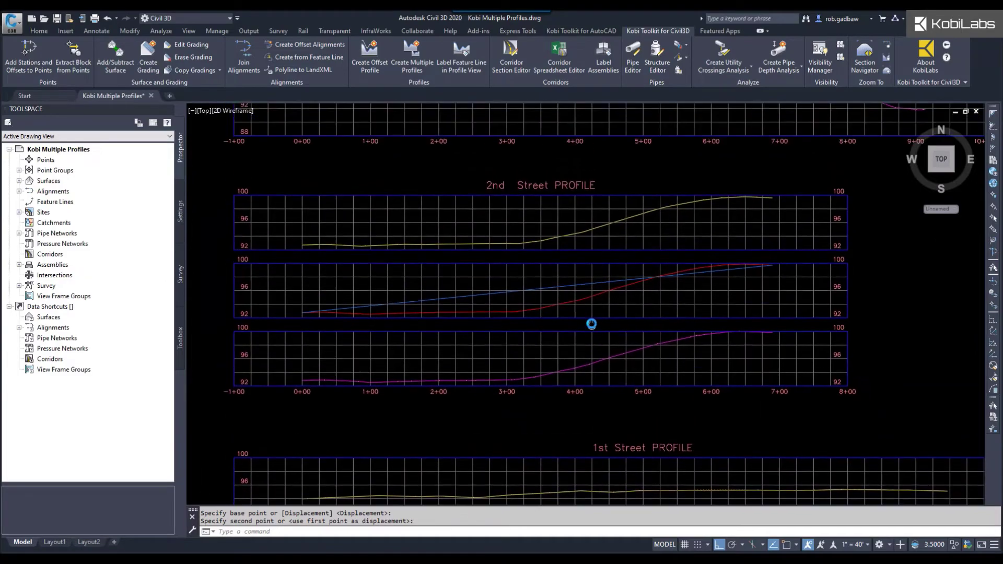
Edit the 2nd Street FG profile geometry, inserting PVIs near stations 2+28, 3+95 and 5+40
{"action": "left_click", "coordinate": [481, 296]}
{"action": "left_click", "coordinate": [482, 295]}
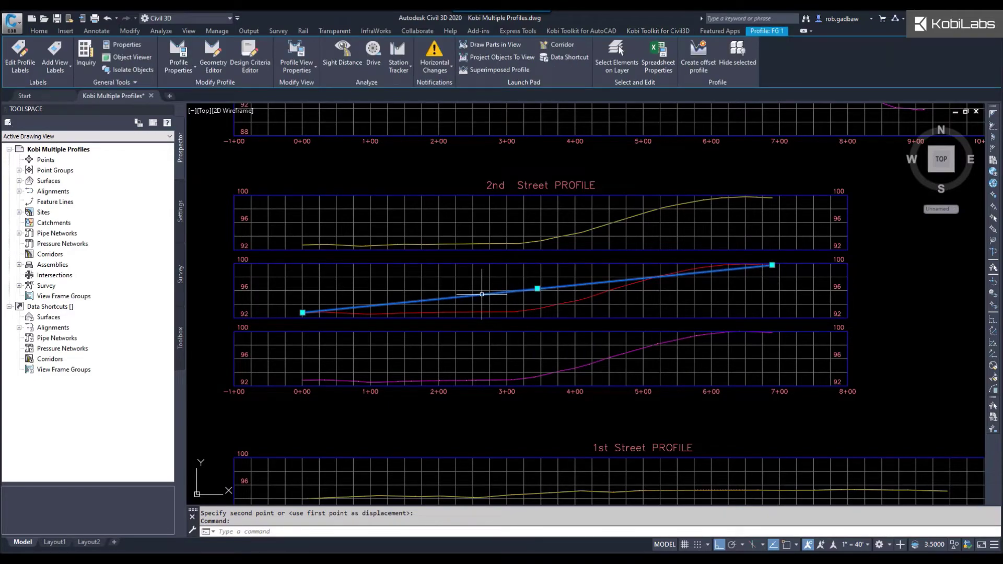
{"action": "left_click", "coordinate": [216, 57]}
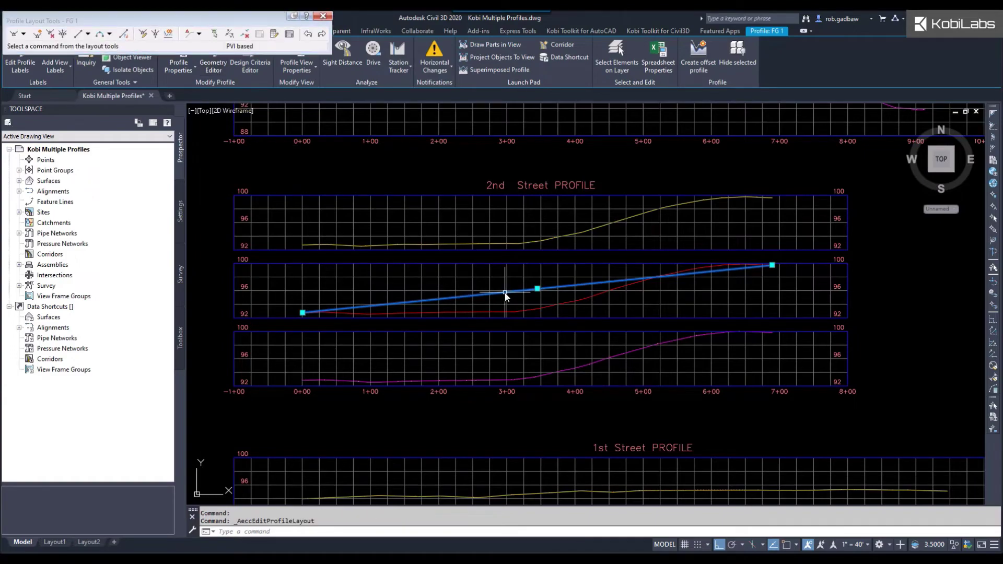
{"action": "left_click", "coordinate": [37, 34]}
{"action": "left_click", "coordinate": [457, 310]}
{"action": "left_click", "coordinate": [573, 275]}
{"action": "left_click", "coordinate": [671, 291]}
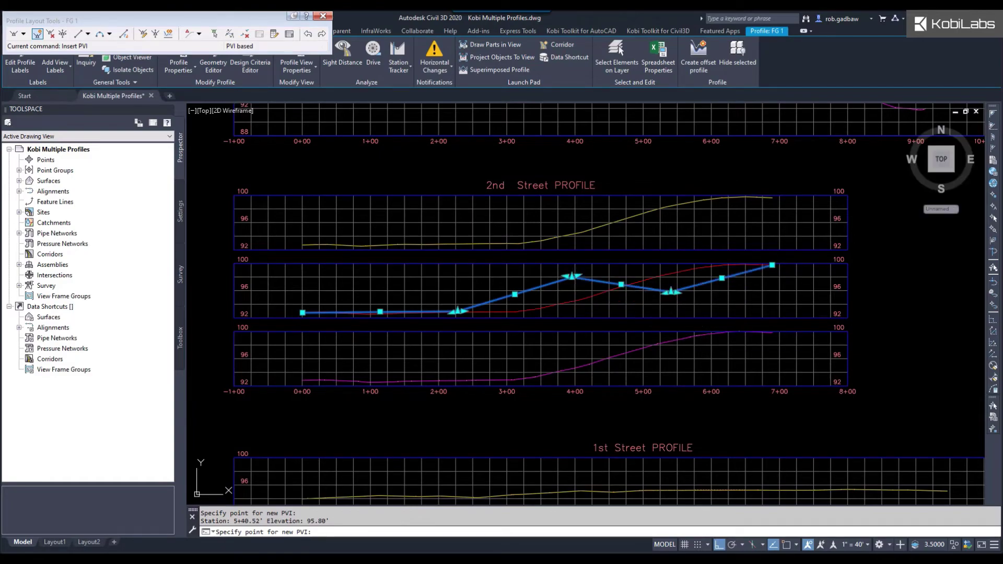
Insert PVIs on the Main Street FG profile near 3+03, 6+21.44 and 6+67.75
{"action": "key", "text": "Escape"}
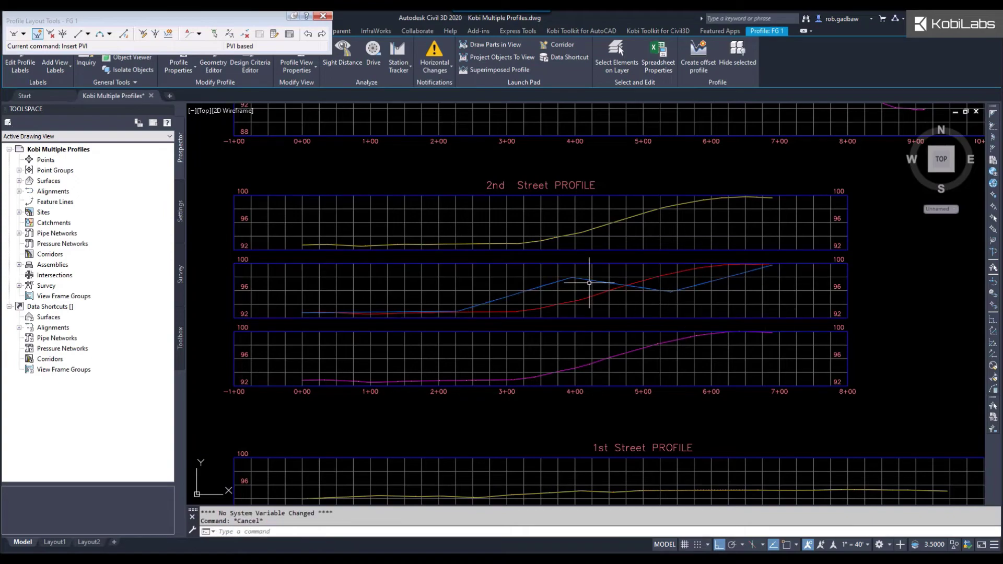
{"action": "scroll", "coordinate": [580, 287], "scroll_direction": "down", "scroll_amount": 4}
{"action": "scroll", "coordinate": [587, 258], "scroll_direction": "up", "scroll_amount": 4}
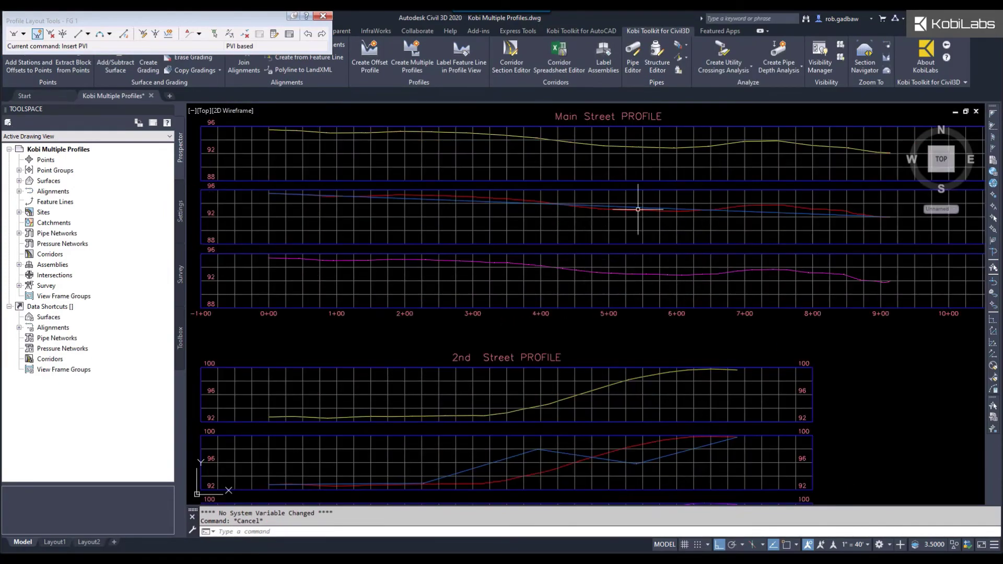
{"action": "scroll", "coordinate": [635, 207], "scroll_direction": "up", "scroll_amount": 2}
{"action": "key", "text": "Return"}
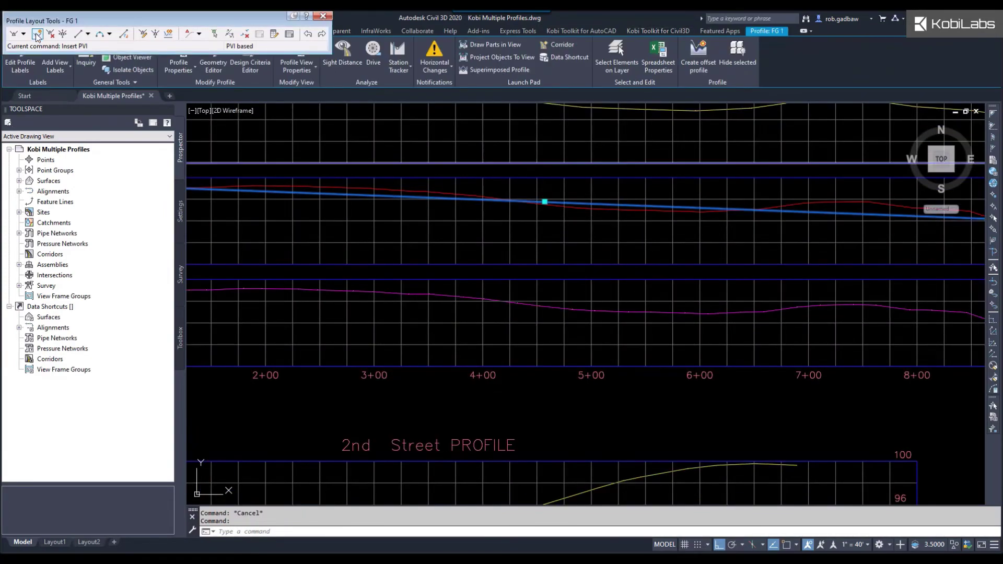
{"action": "left_click", "coordinate": [378, 228]}
{"action": "left_click", "coordinate": [723, 199]}
{"action": "left_click", "coordinate": [773, 229]}
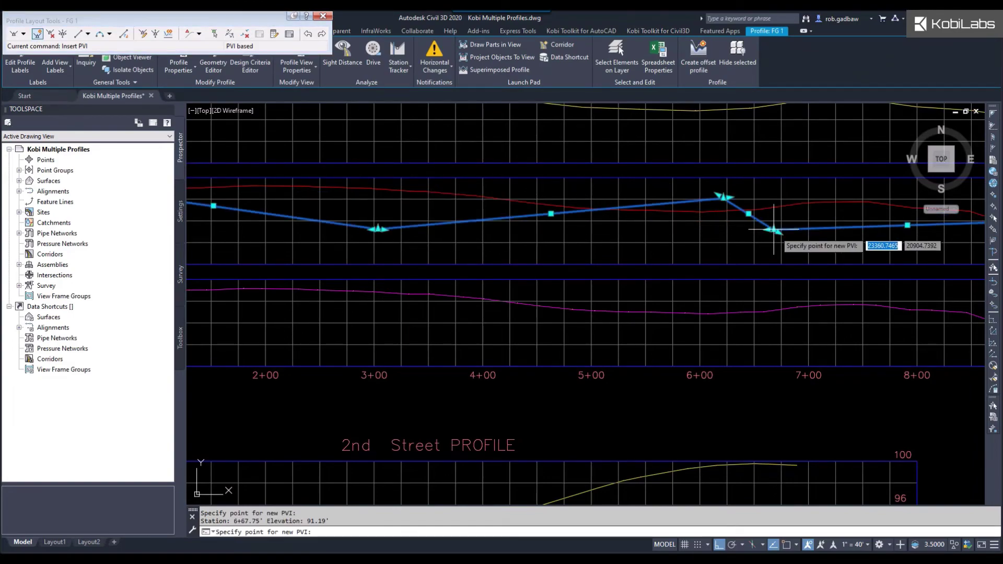
{"action": "key", "text": "Escape"}
{"action": "key", "text": "Escape"}
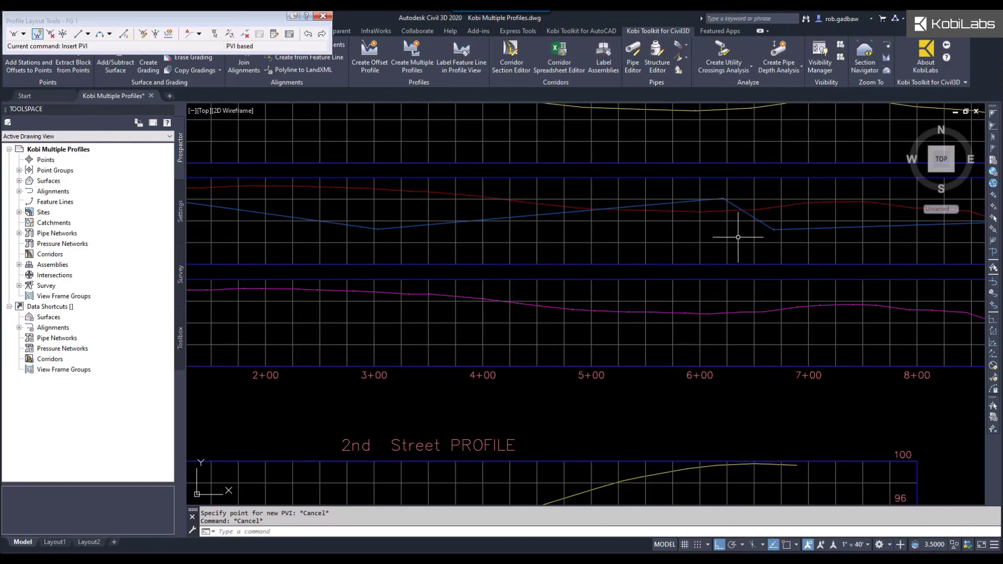